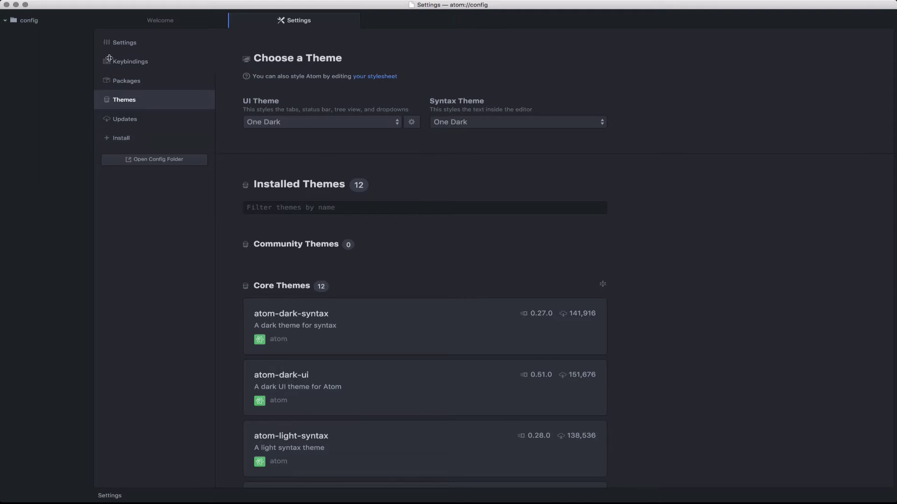
Step: Try the Atom Dark interface theme, then switch the interface theme back to One Dark
{"action": "left_click", "coordinate": [344, 124]}
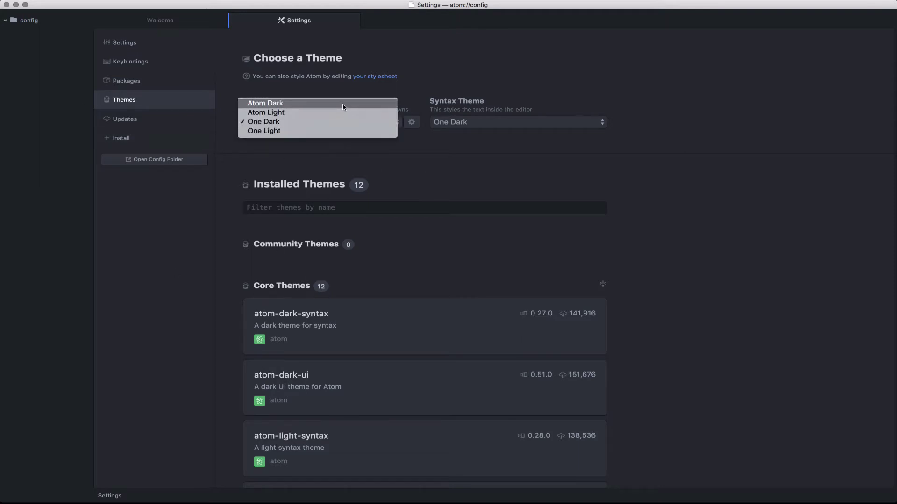
{"action": "left_click", "coordinate": [343, 106]}
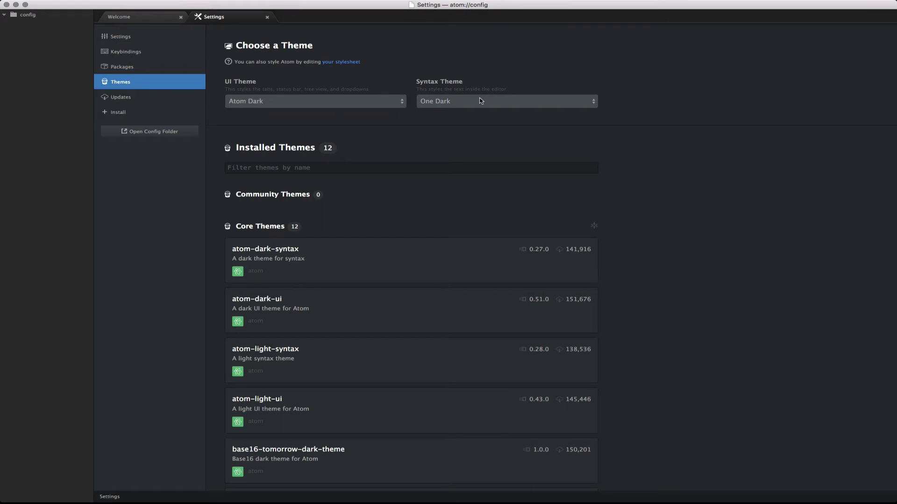
{"action": "left_click", "coordinate": [362, 101]}
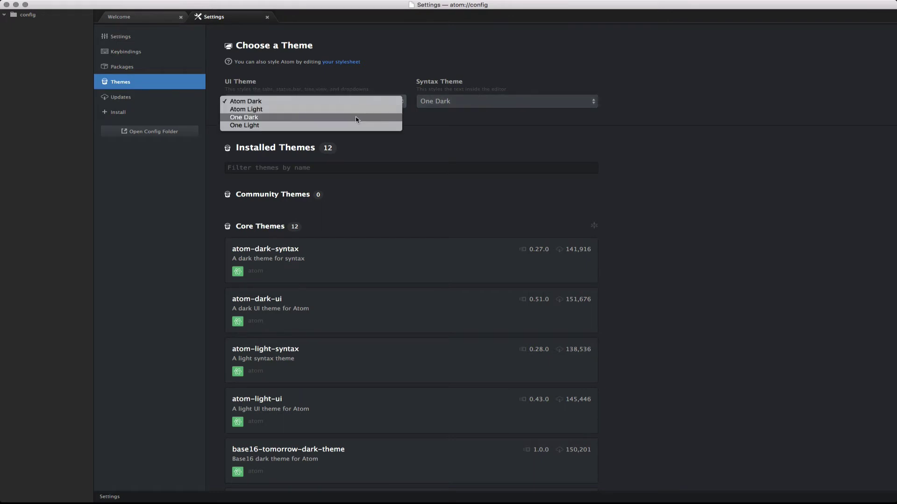
{"action": "left_click", "coordinate": [356, 118]}
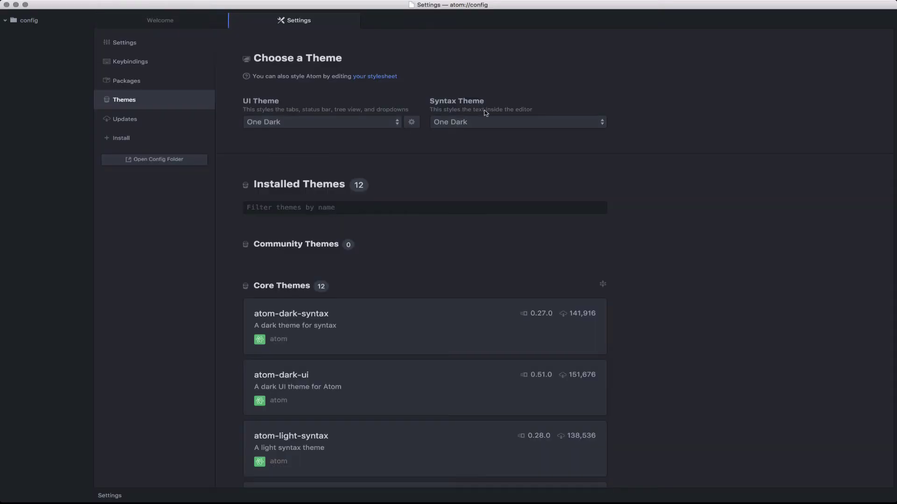
Step: Keep One Dark as the syntax theme and browse the featured installable themes
{"action": "left_click", "coordinate": [488, 122]}
{"action": "left_click", "coordinate": [489, 122]}
{"action": "scroll", "coordinate": [483, 242], "scroll_direction": "down", "scroll_amount": 2}
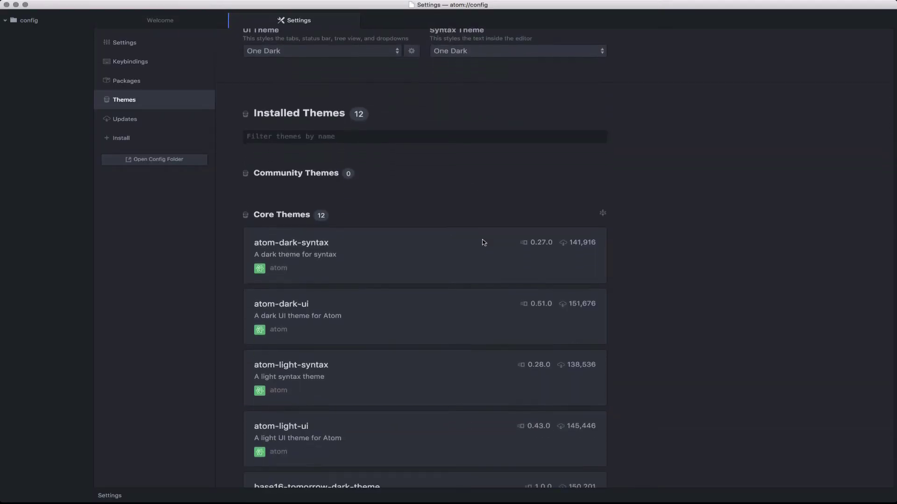
{"action": "scroll", "coordinate": [483, 242], "scroll_direction": "down", "scroll_amount": 2}
{"action": "scroll", "coordinate": [483, 243], "scroll_direction": "down", "scroll_amount": 4}
{"action": "scroll", "coordinate": [482, 243], "scroll_direction": "down", "scroll_amount": 3}
{"action": "scroll", "coordinate": [483, 243], "scroll_direction": "up", "scroll_amount": 9}
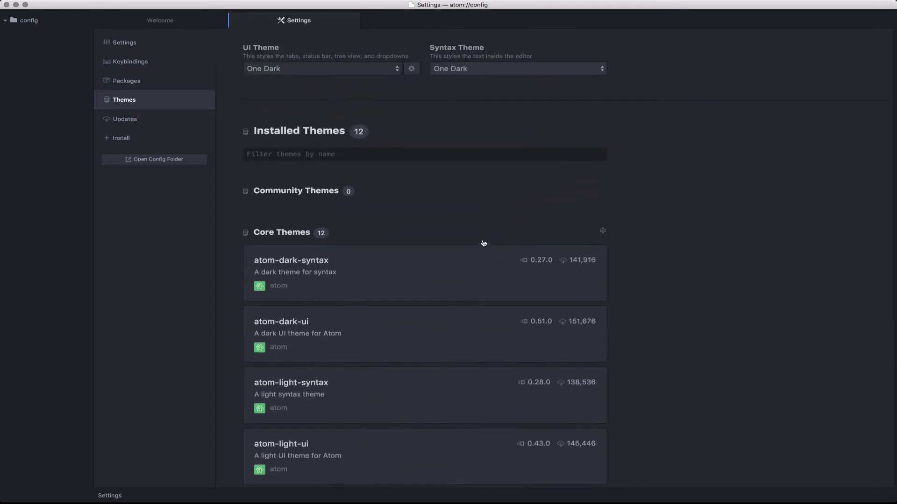
{"action": "scroll", "coordinate": [482, 243], "scroll_direction": "up", "scroll_amount": 2}
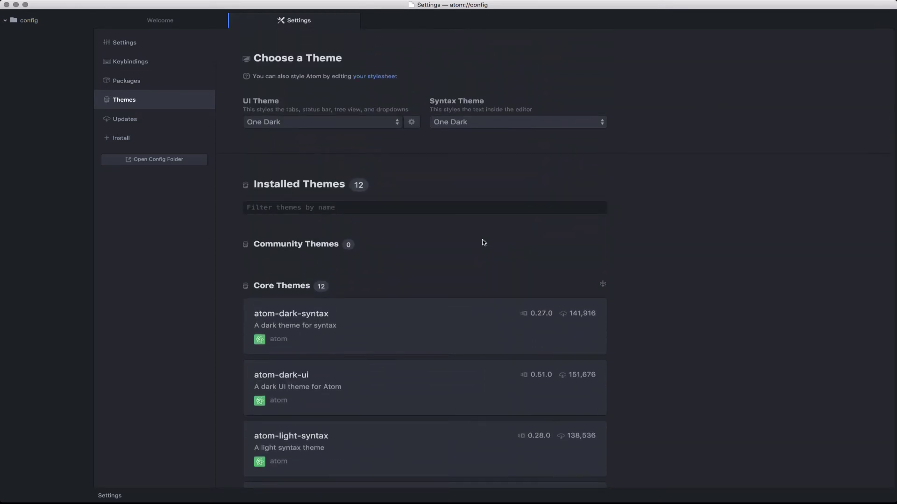
{"action": "left_click", "coordinate": [165, 139]}
{"action": "left_click", "coordinate": [579, 96]}
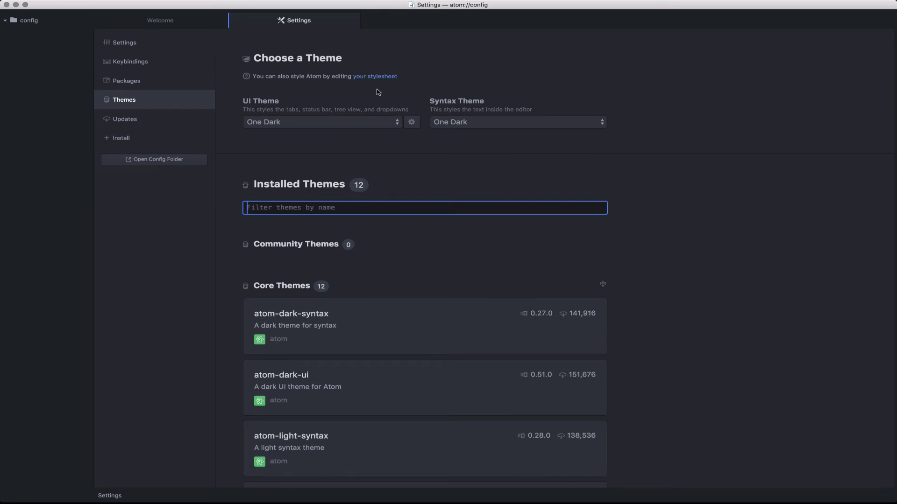
{"action": "left_click", "coordinate": [375, 77]}
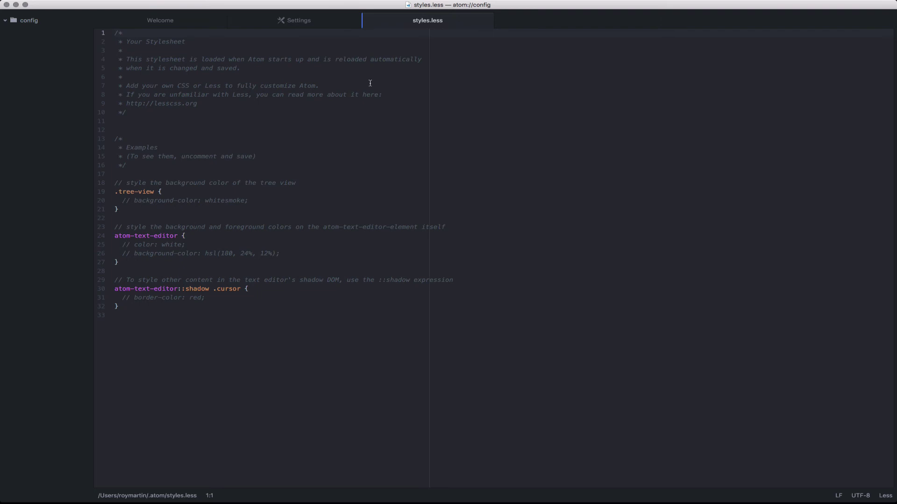
{"action": "left_click", "coordinate": [293, 252]}
{"action": "key", "text": "super+slash"}
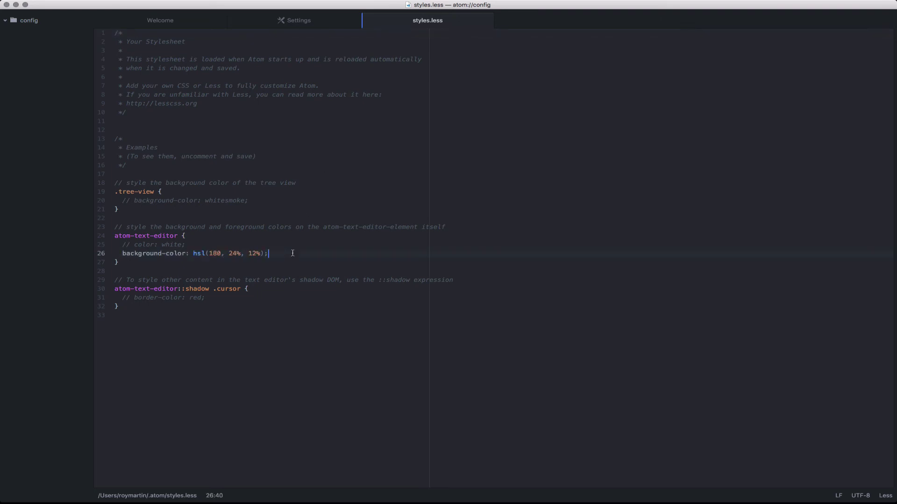
{"action": "key", "text": "super+s"}
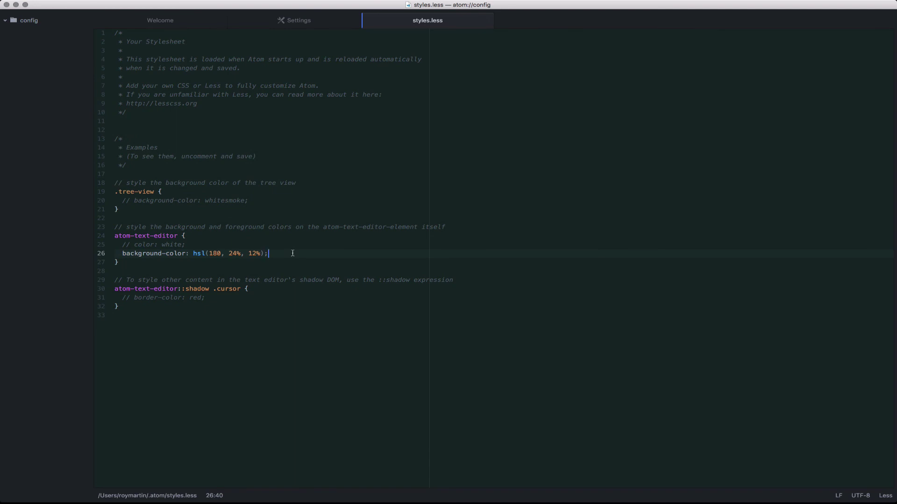
{"action": "key", "text": "super+slash"}
{"action": "key", "text": "super+s"}
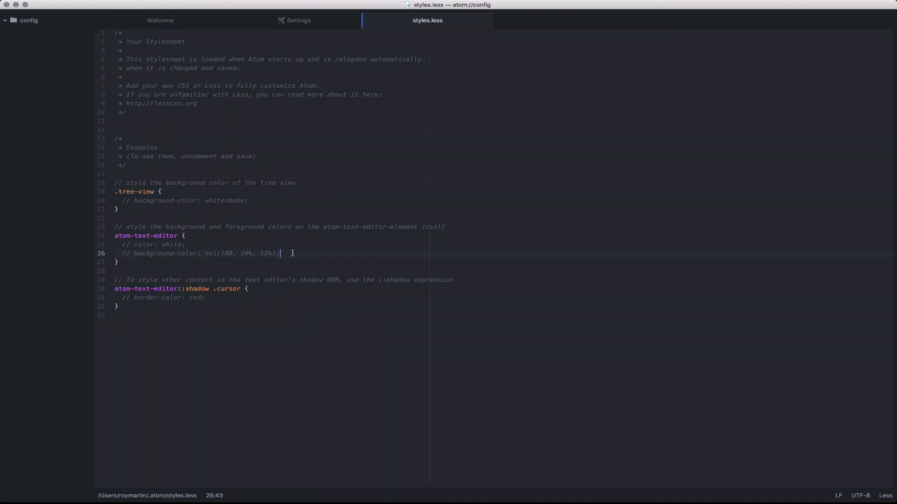